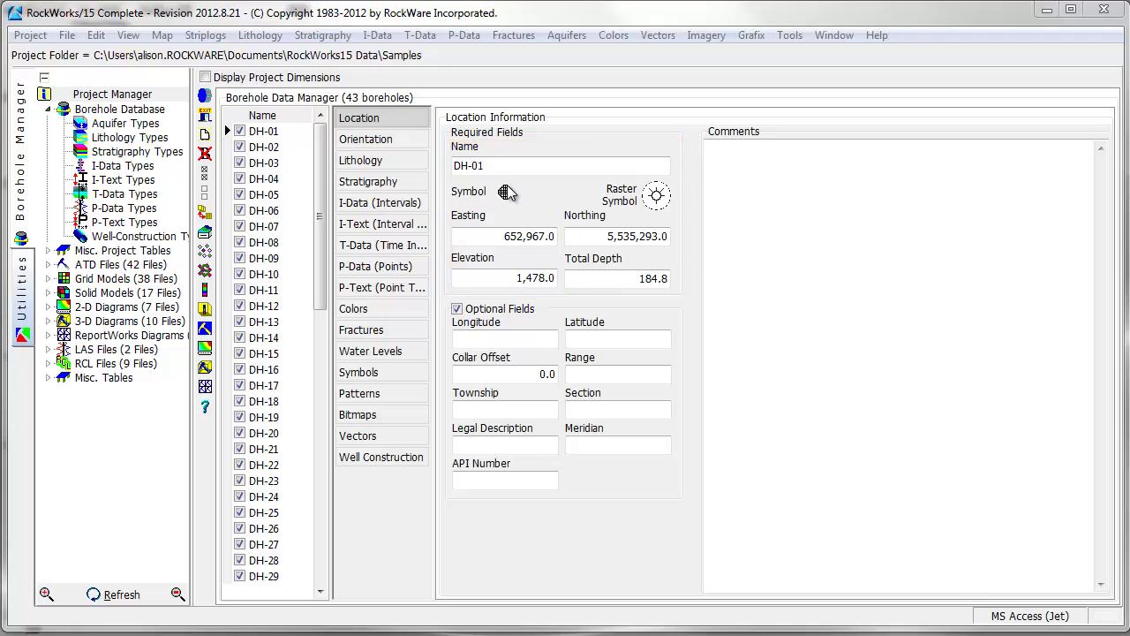
# Show DH-01's lithology, then its I-Data interval table with Gravel, Sand and Lead values
pyautogui.click(400, 160)
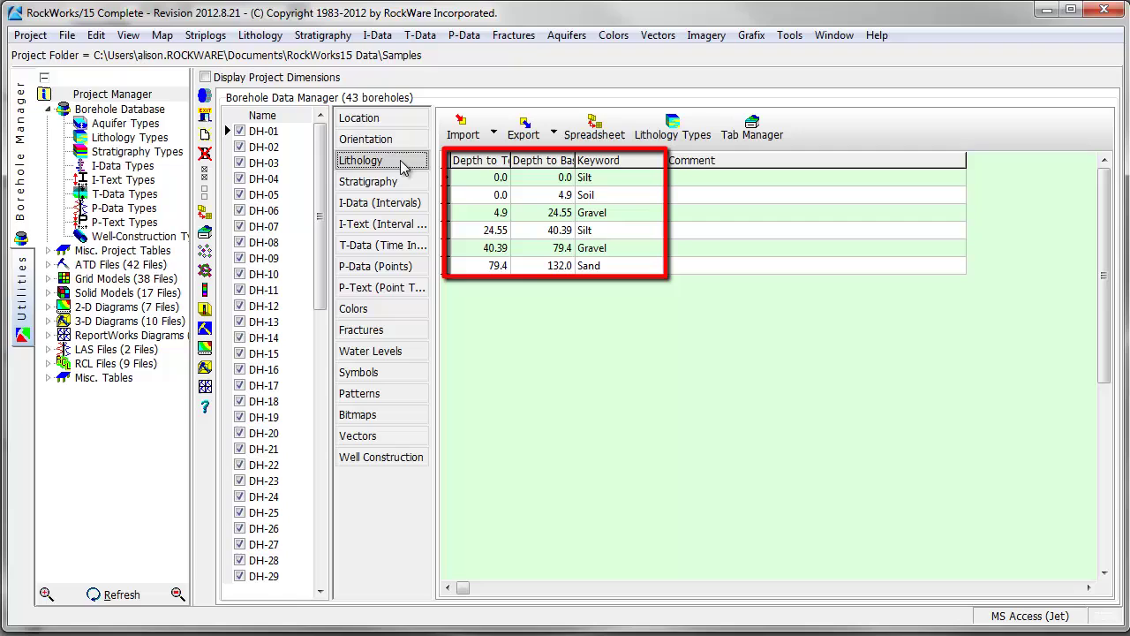
pyautogui.click(395, 204)
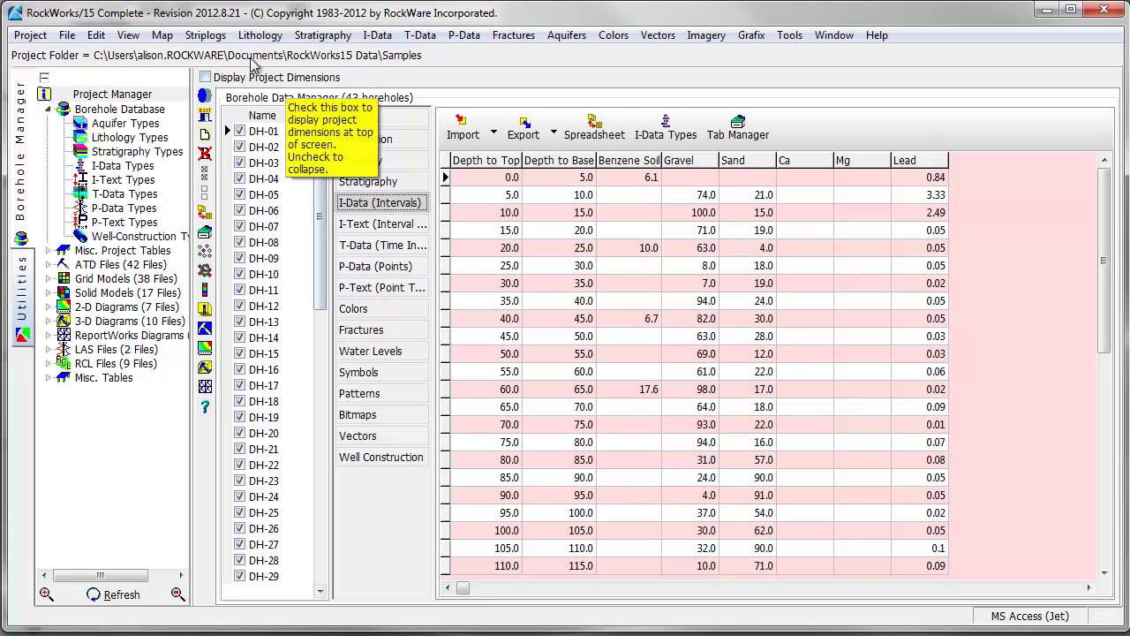
# Start a Multi-Log Profile from Striplogs, view the 2D Striplog Designer, then the Profile Selection Map
pyautogui.click(208, 37)
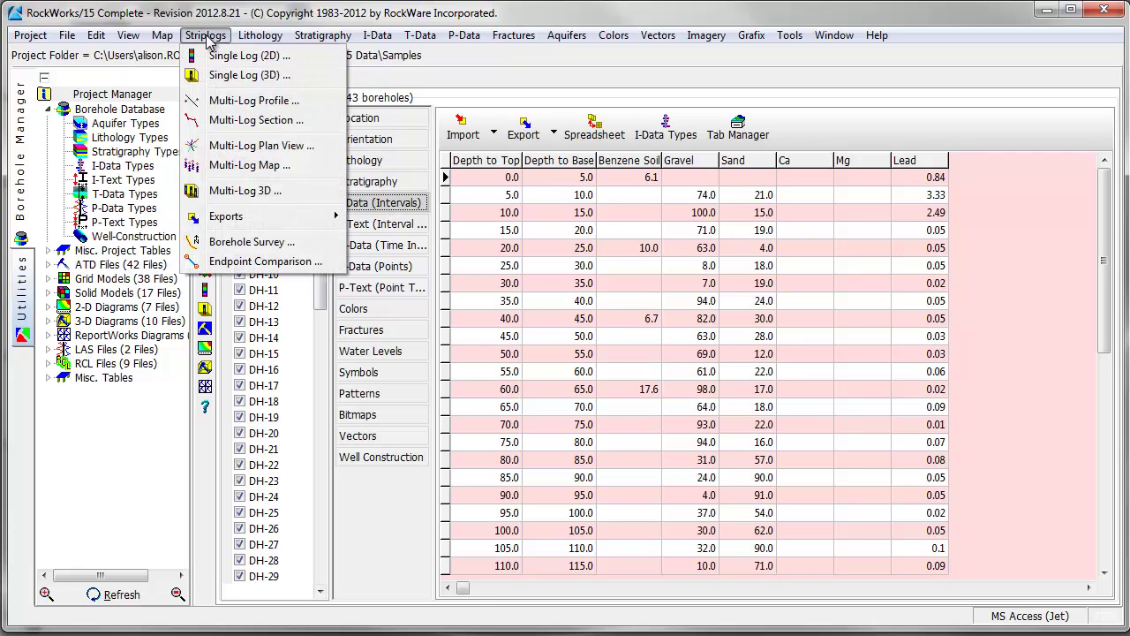
pyautogui.click(223, 100)
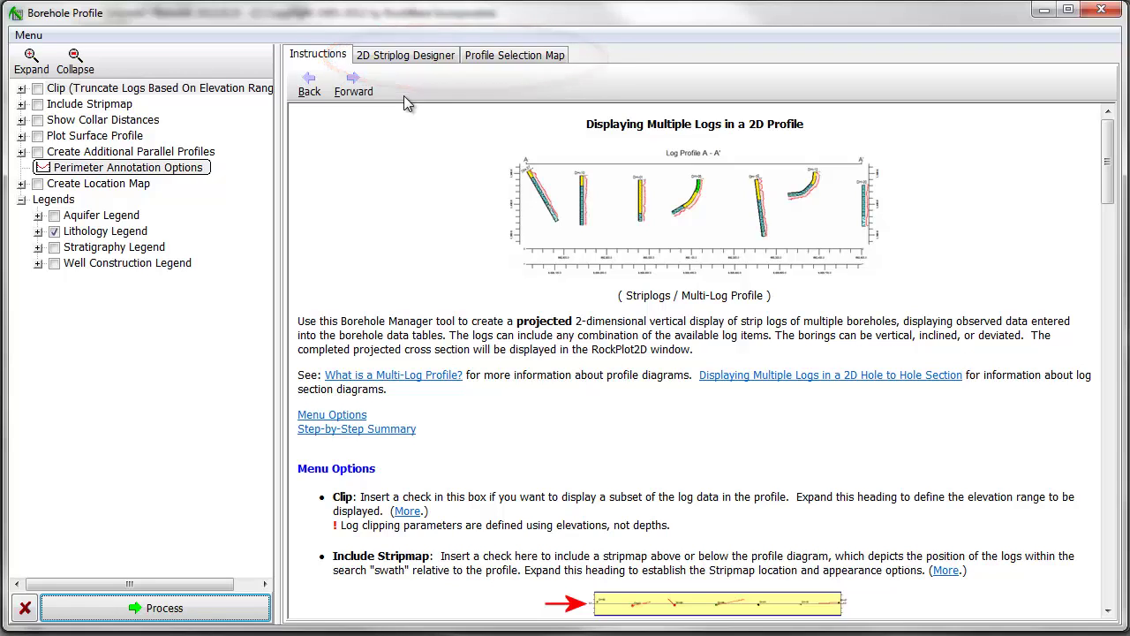
pyautogui.click(406, 60)
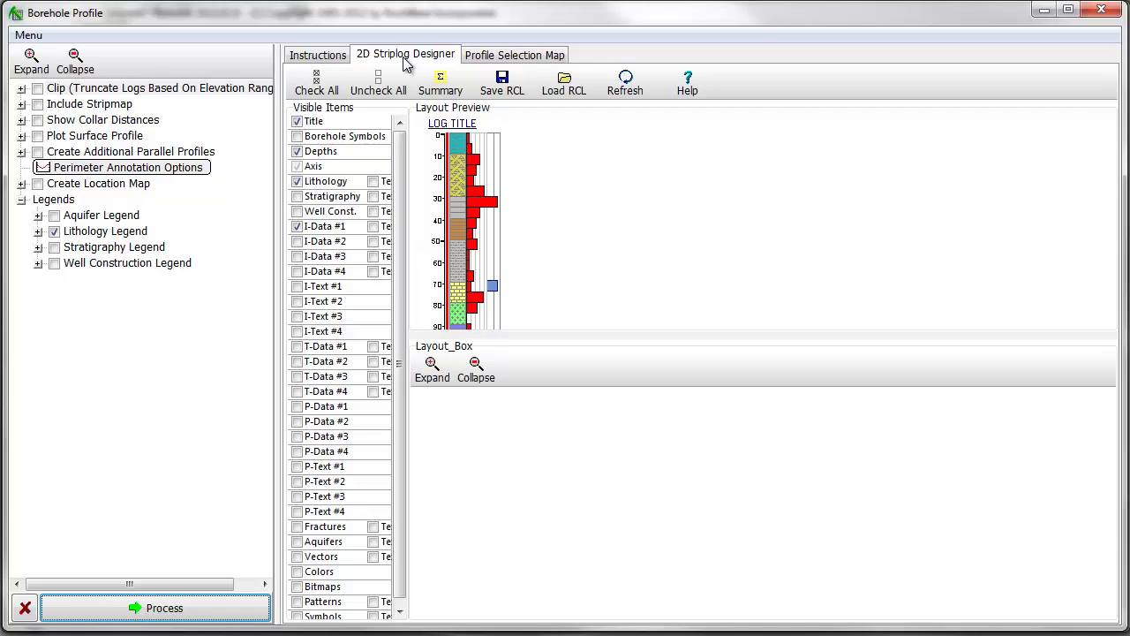
pyautogui.click(508, 57)
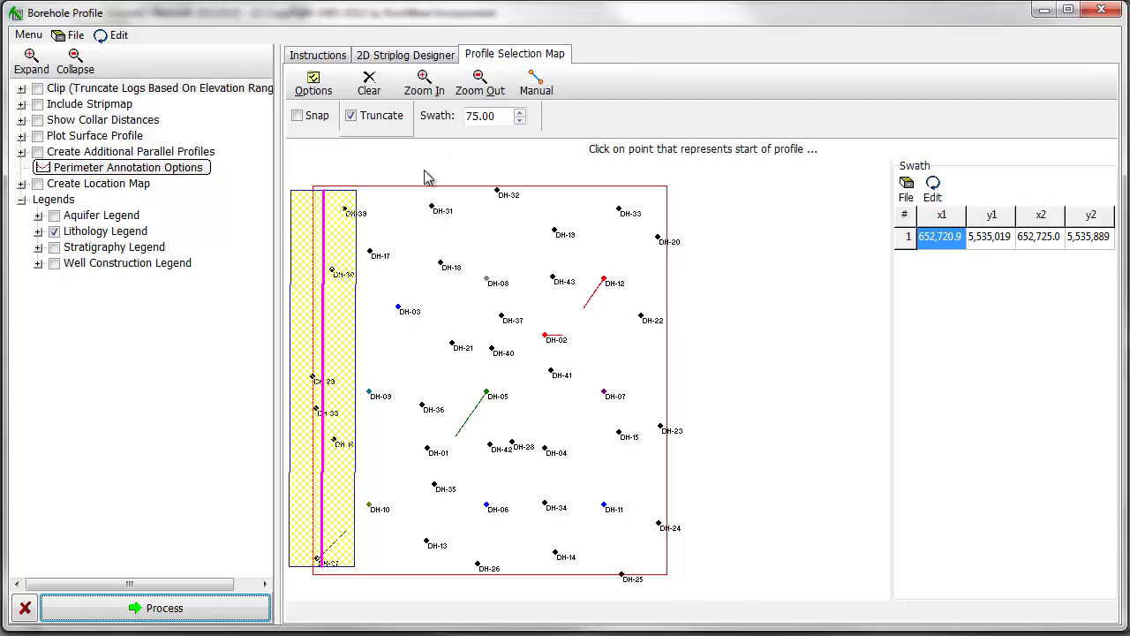
# Draw the profile line from DH-27 to DH-33, set swath to 100, and generate the cross-section
pyautogui.click(316, 563)
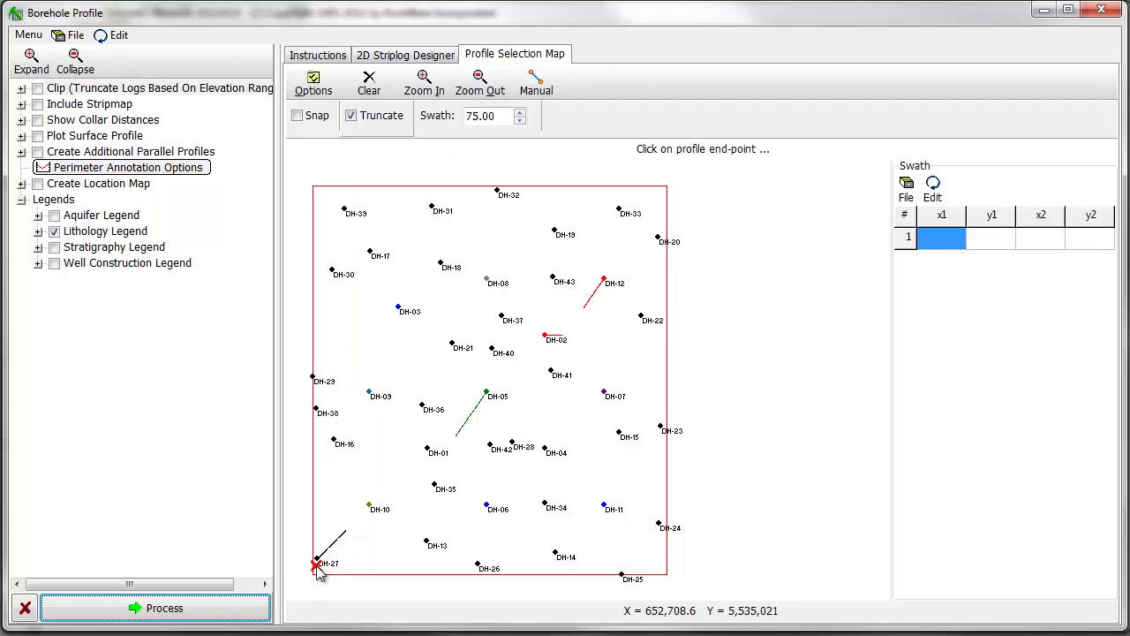
pyautogui.click(663, 195)
pyautogui.doubleClick(505, 113)
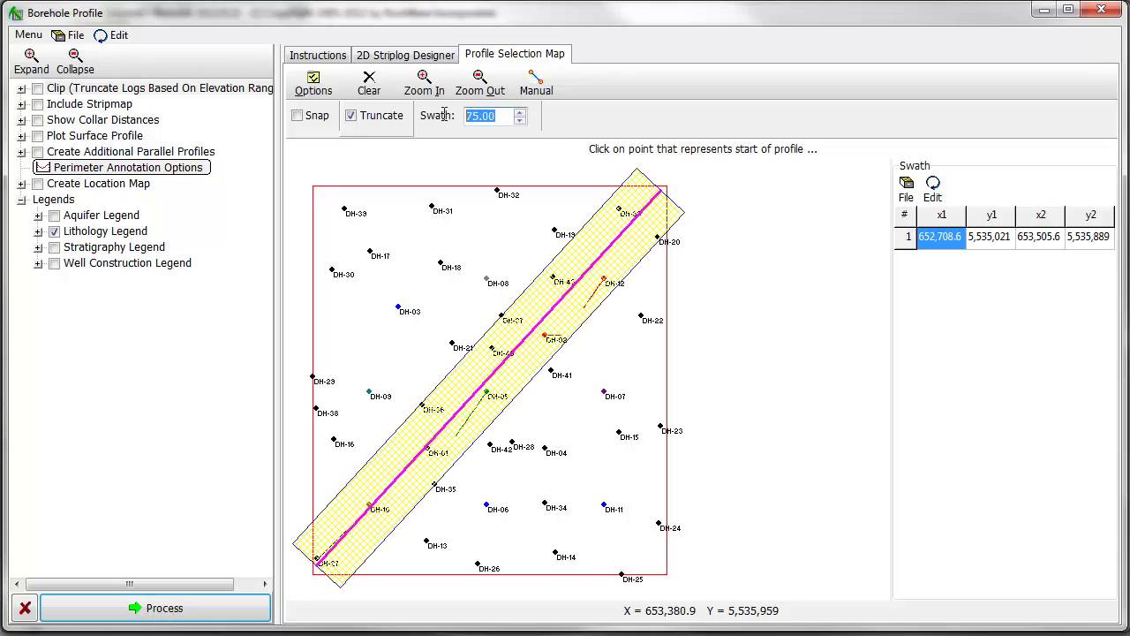
pyautogui.write('100')
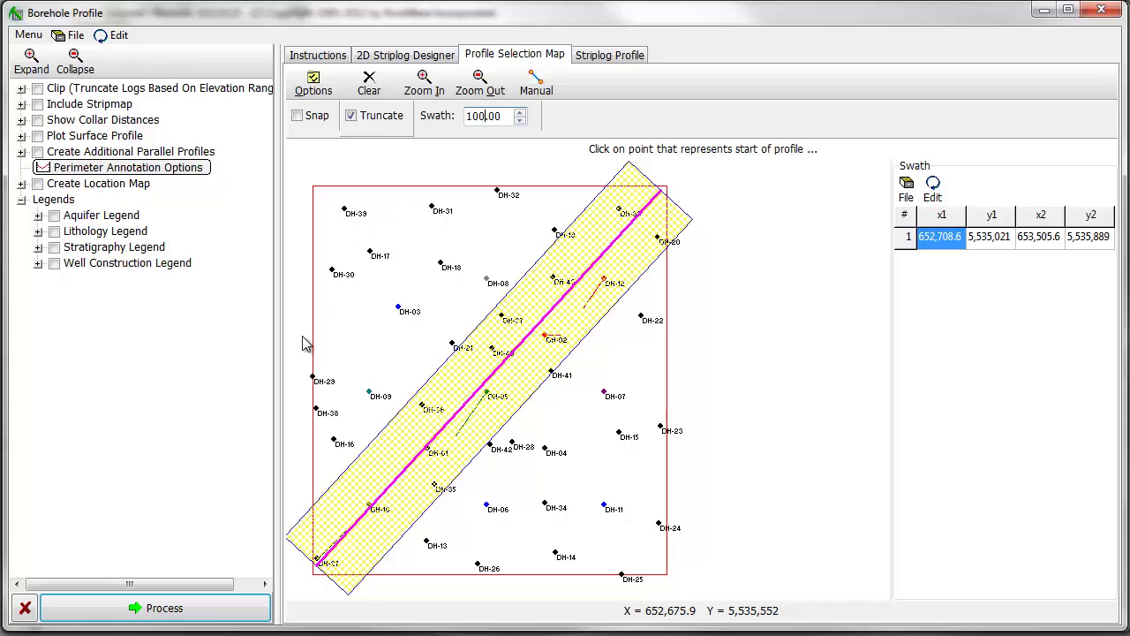
pyautogui.click(128, 598)
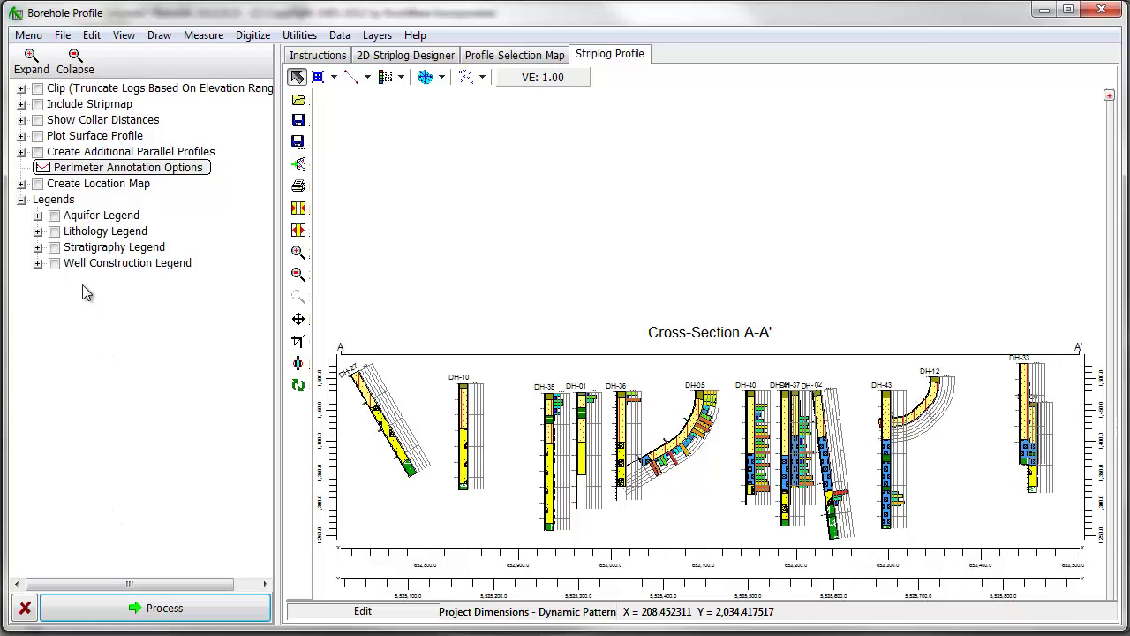
# Add the Lithology Index legend, regenerate, and move it to the upper left, enlarged
pyautogui.click(54, 231)
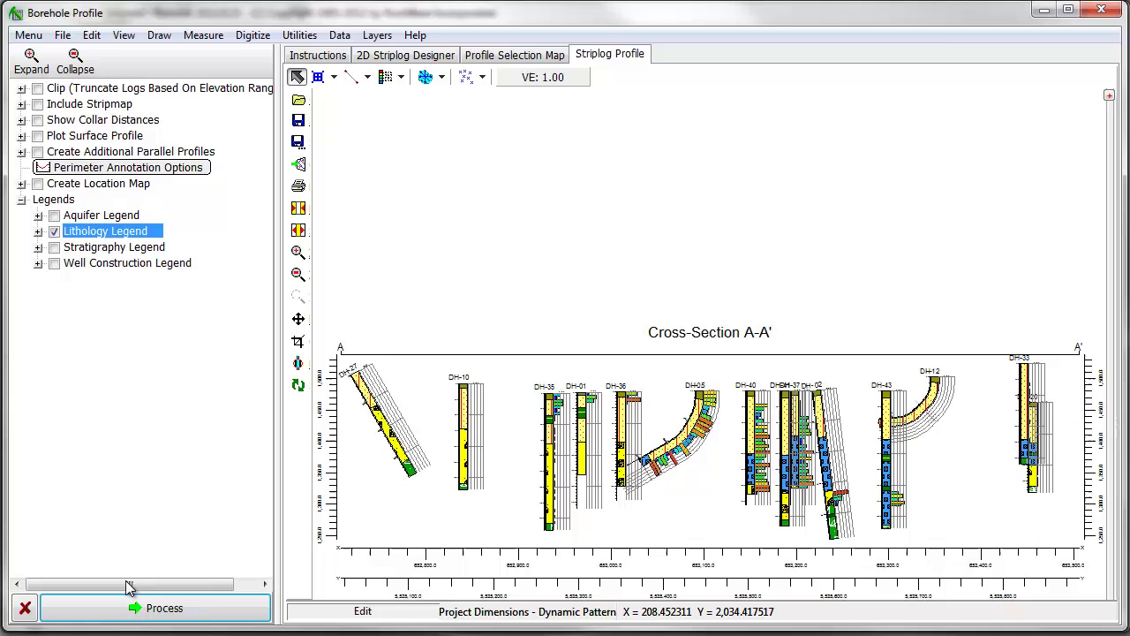
pyautogui.click(132, 608)
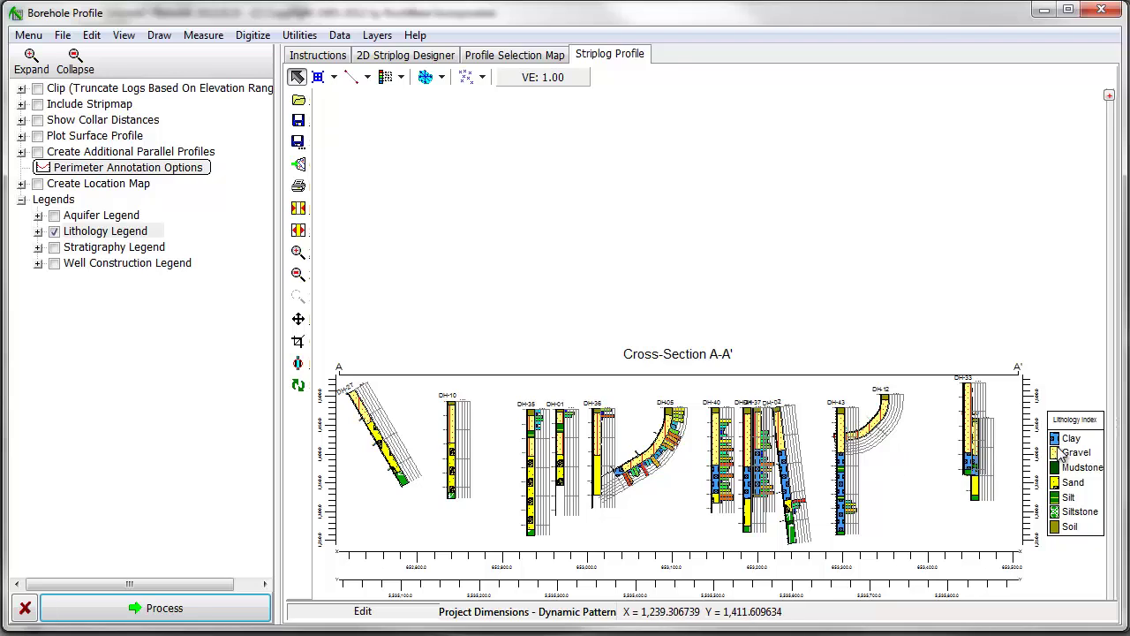
pyautogui.moveTo(1059, 482); pyautogui.dragTo(380, 313)
pyautogui.moveTo(407, 228); pyautogui.dragTo(471, 266)
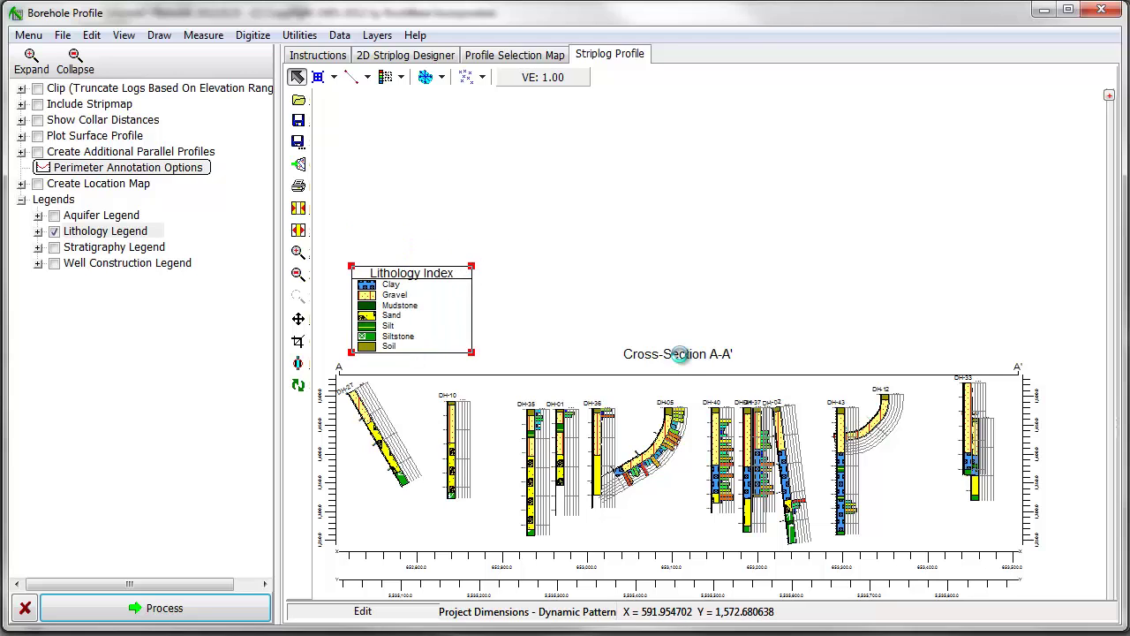
# Change the title caption from 'Cross-Section A-A'' to 'Cross-Section A' and colour it red
pyautogui.click(679, 354)
pyautogui.rightClick(681, 355)
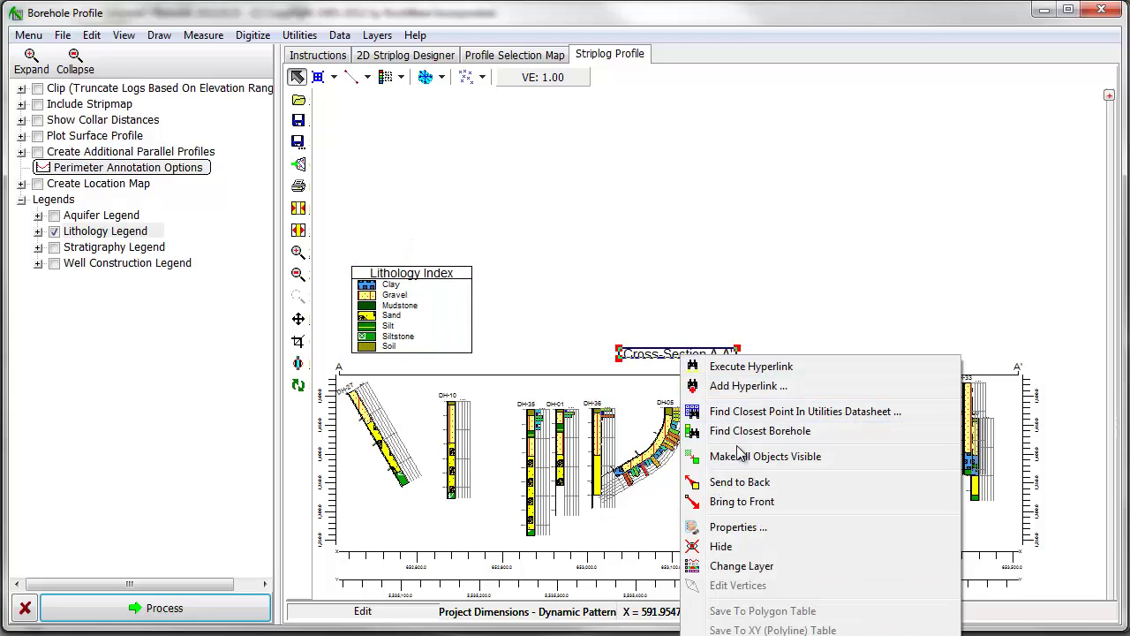
pyautogui.click(744, 529)
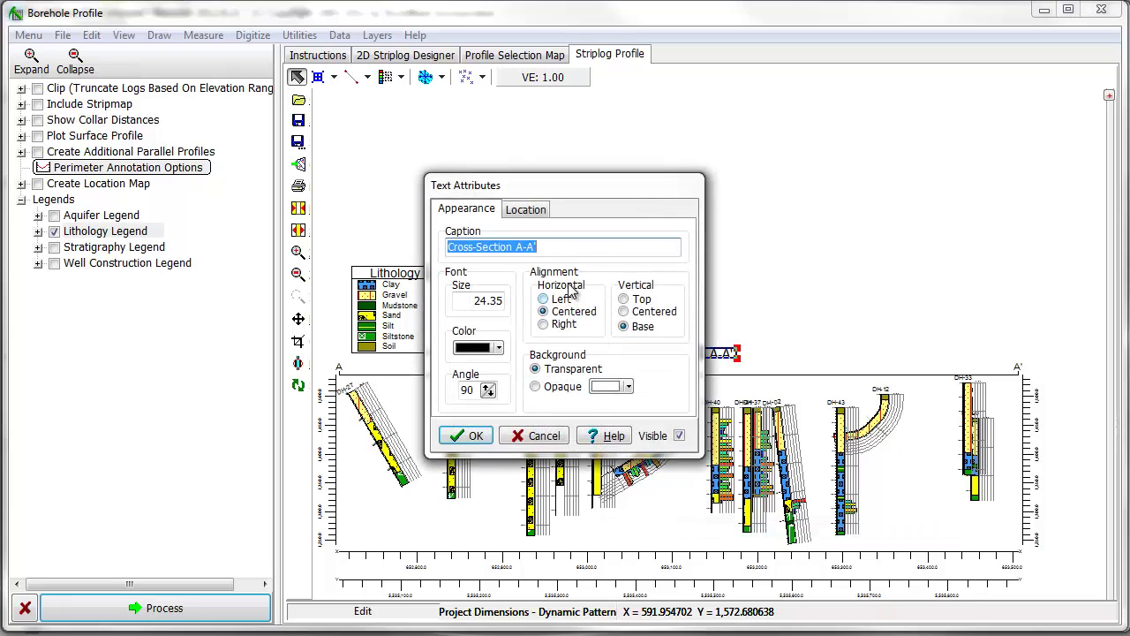
pyautogui.doubleClick(576, 246)
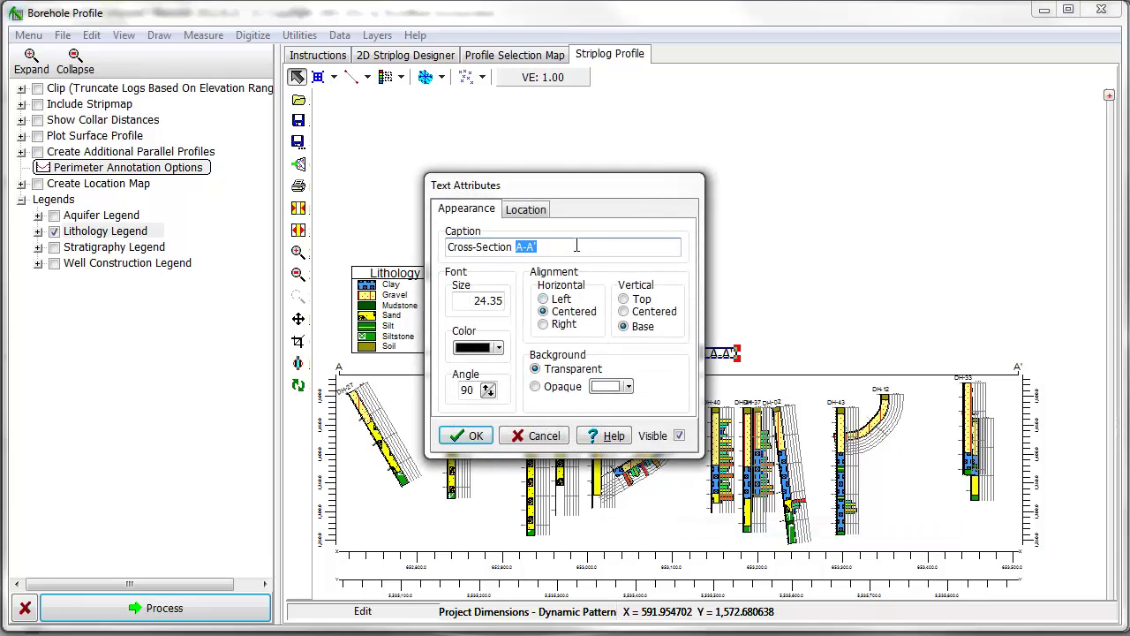
pyautogui.click(498, 348)
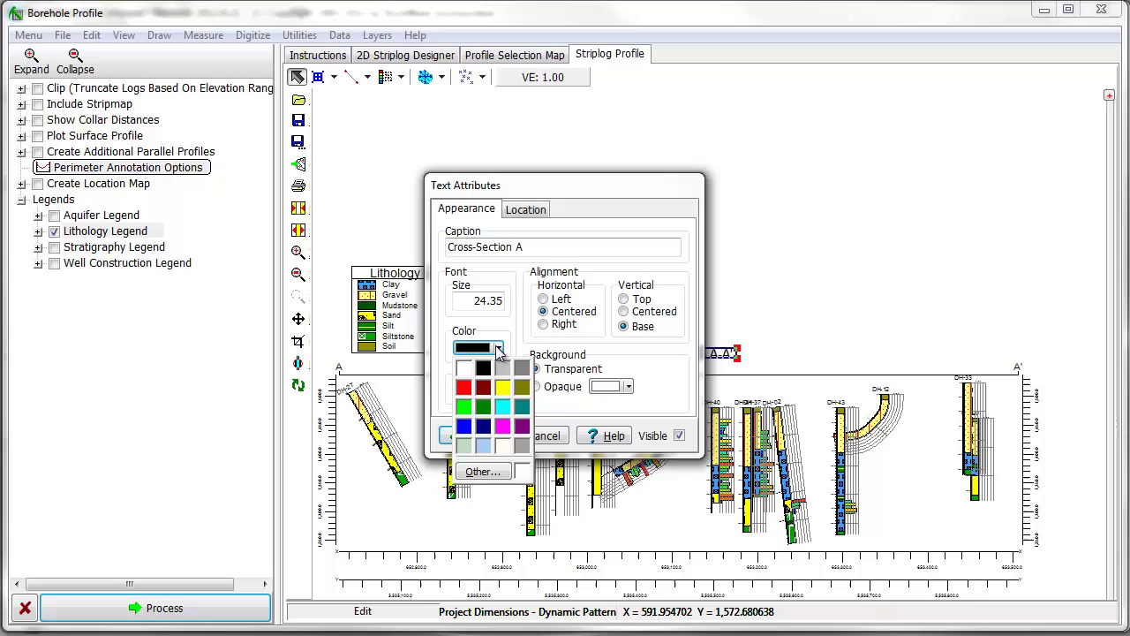
pyautogui.click(468, 380)
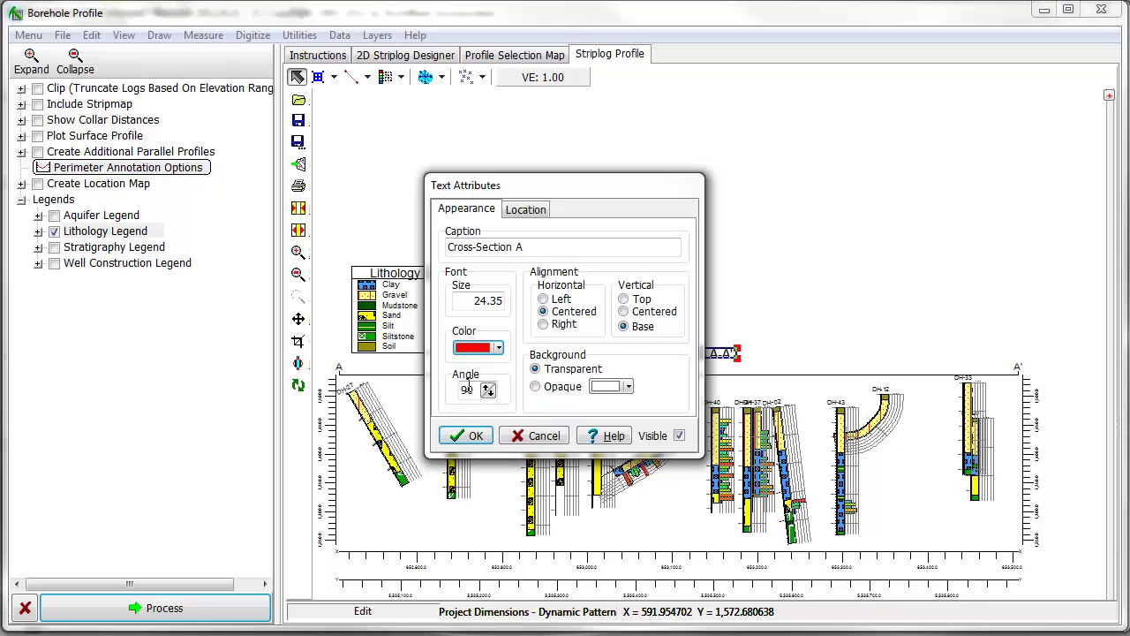
pyautogui.click(465, 435)
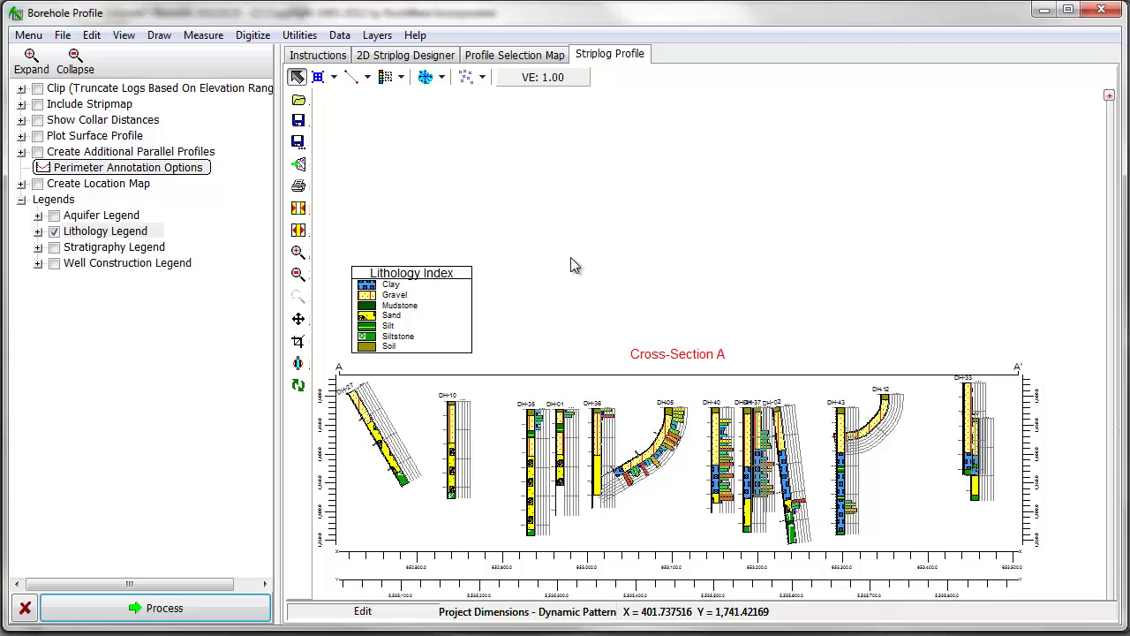
# Try clipping the logs by elevation range and regenerate the cross-section
pyautogui.click(37, 89)
pyautogui.click(21, 89)
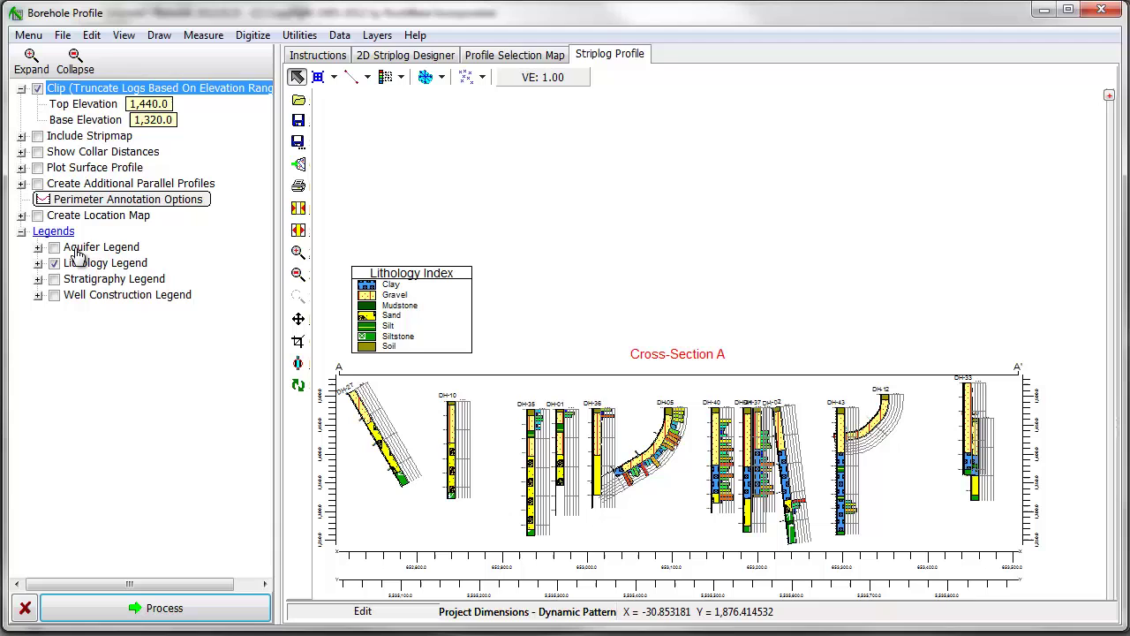
pyautogui.click(167, 607)
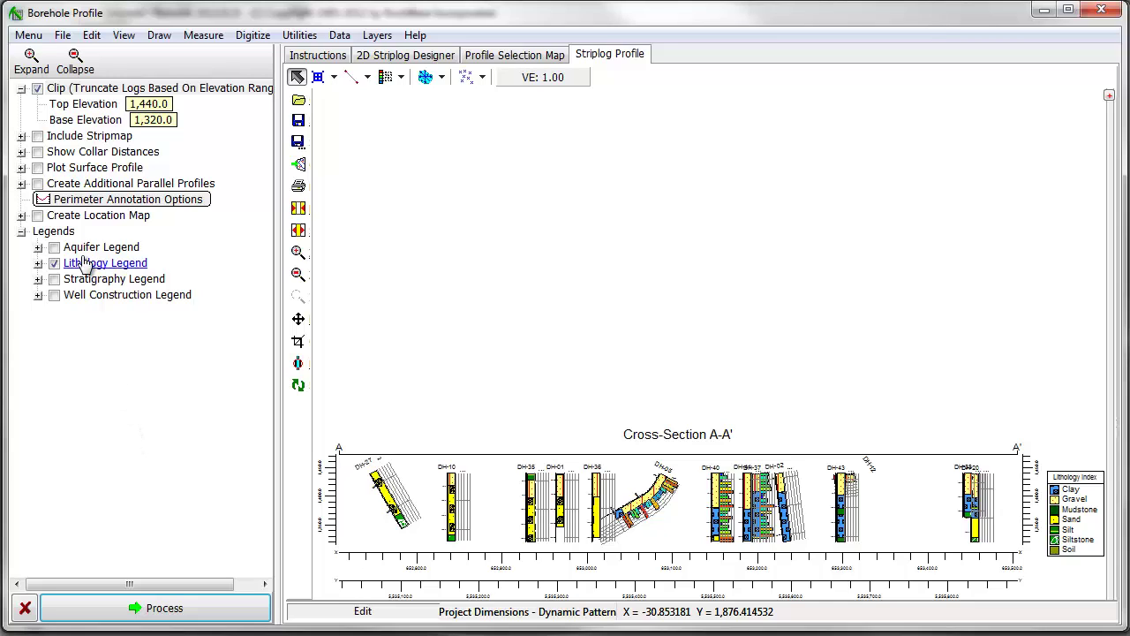
# Turn off elevation clipping and regenerate with a borehole stripmap beneath the logs
pyautogui.click(37, 90)
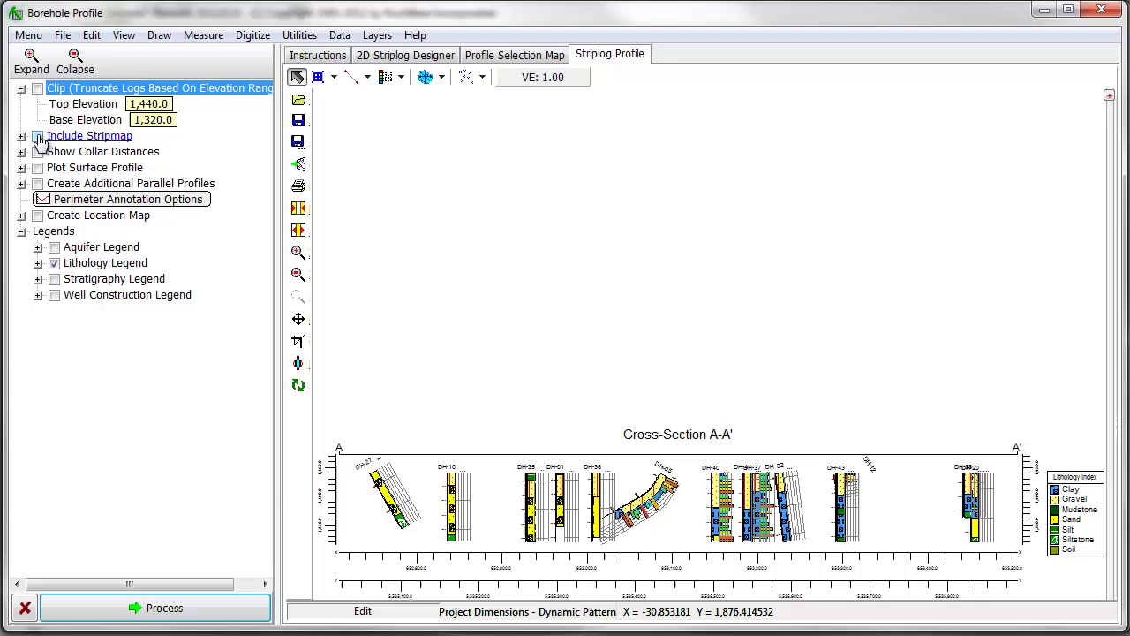
pyautogui.click(37, 136)
pyautogui.click(21, 137)
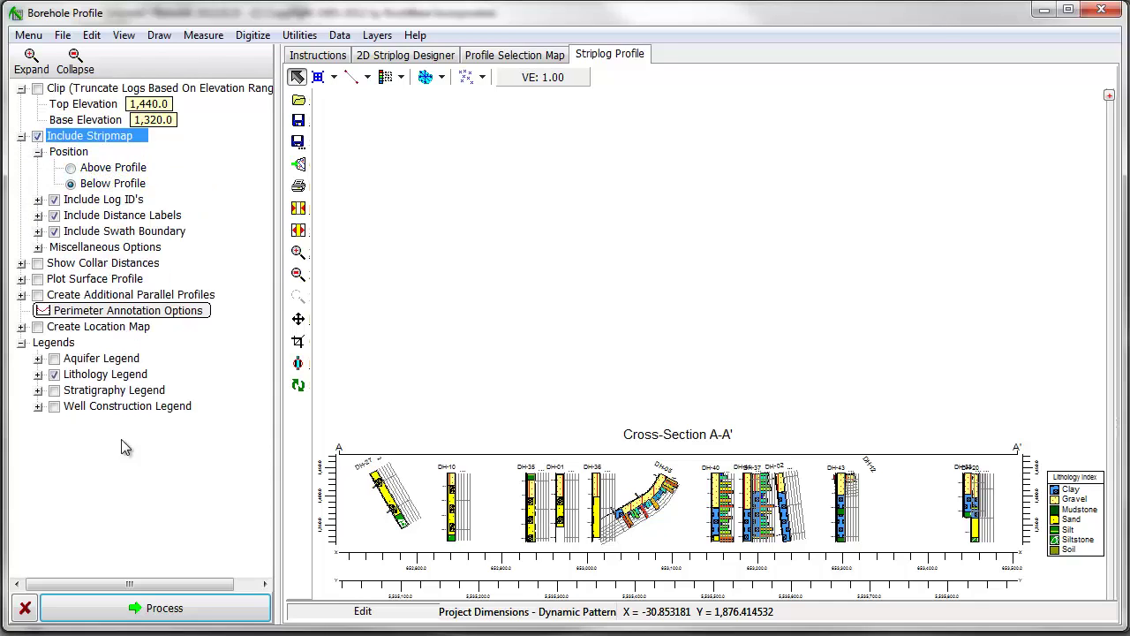
pyautogui.click(135, 607)
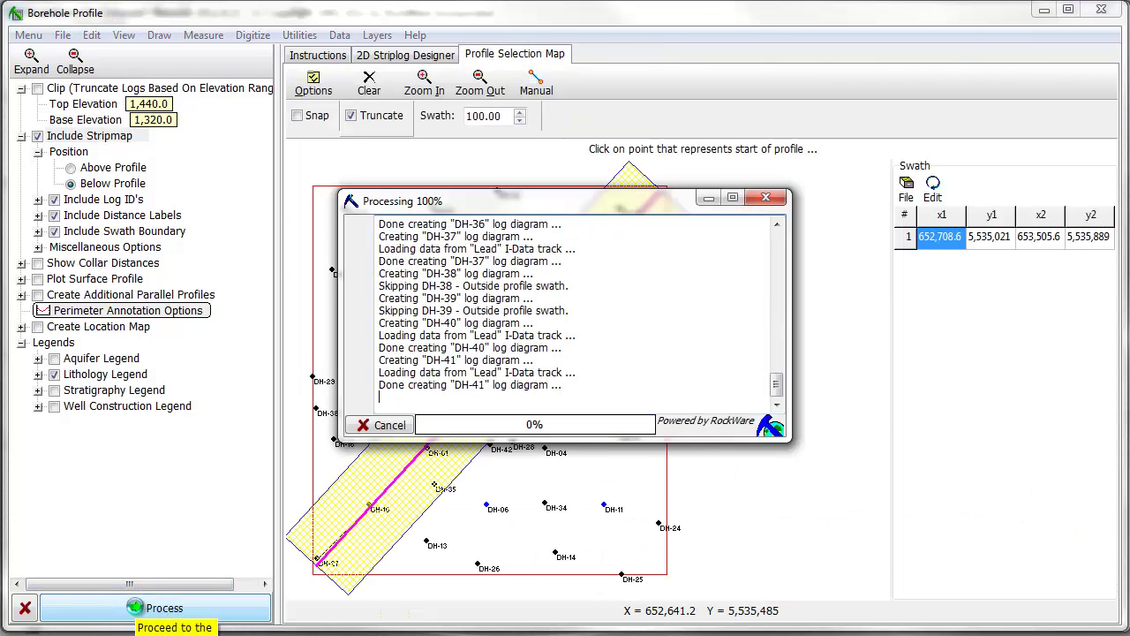
# Add collar distance labels along the top and regenerate the cross-section
pyautogui.click(21, 137)
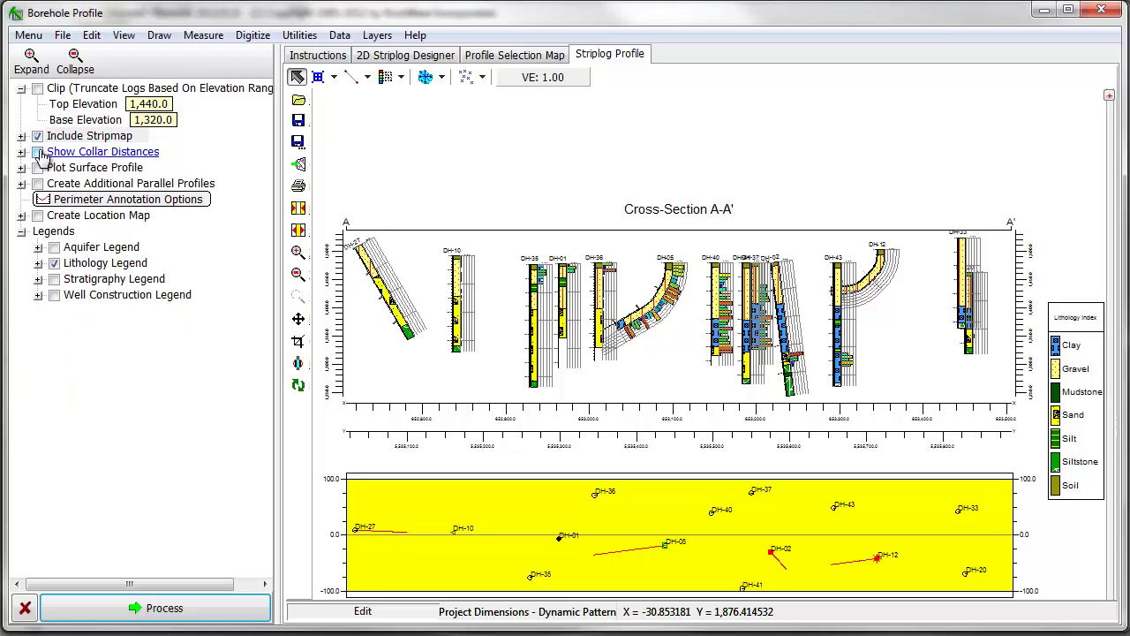
pyautogui.click(38, 152)
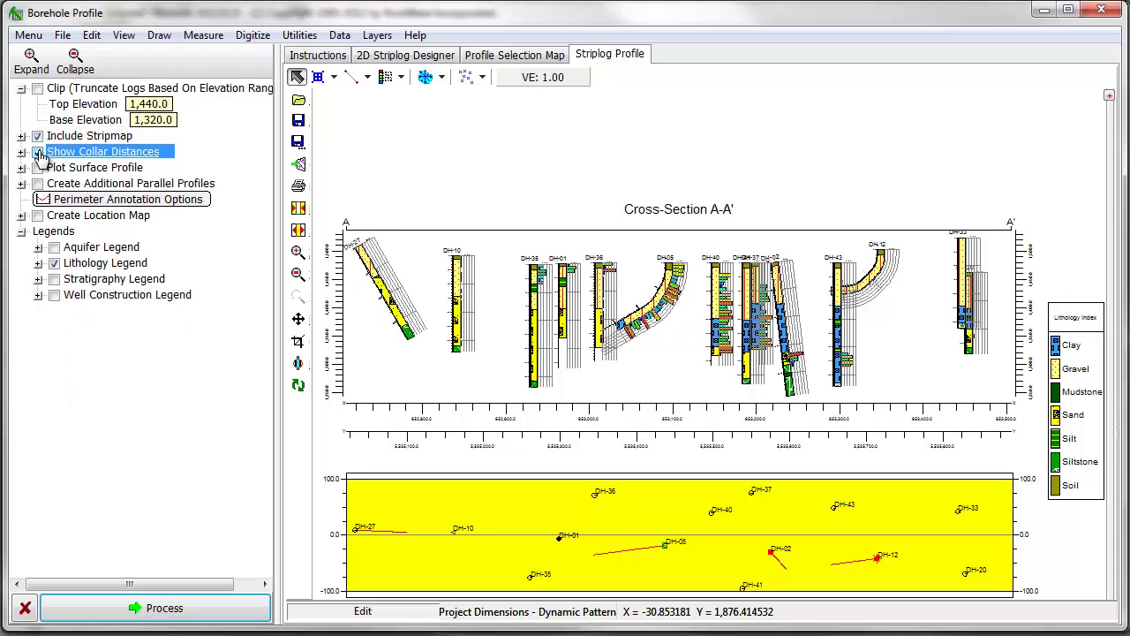
pyautogui.click(137, 606)
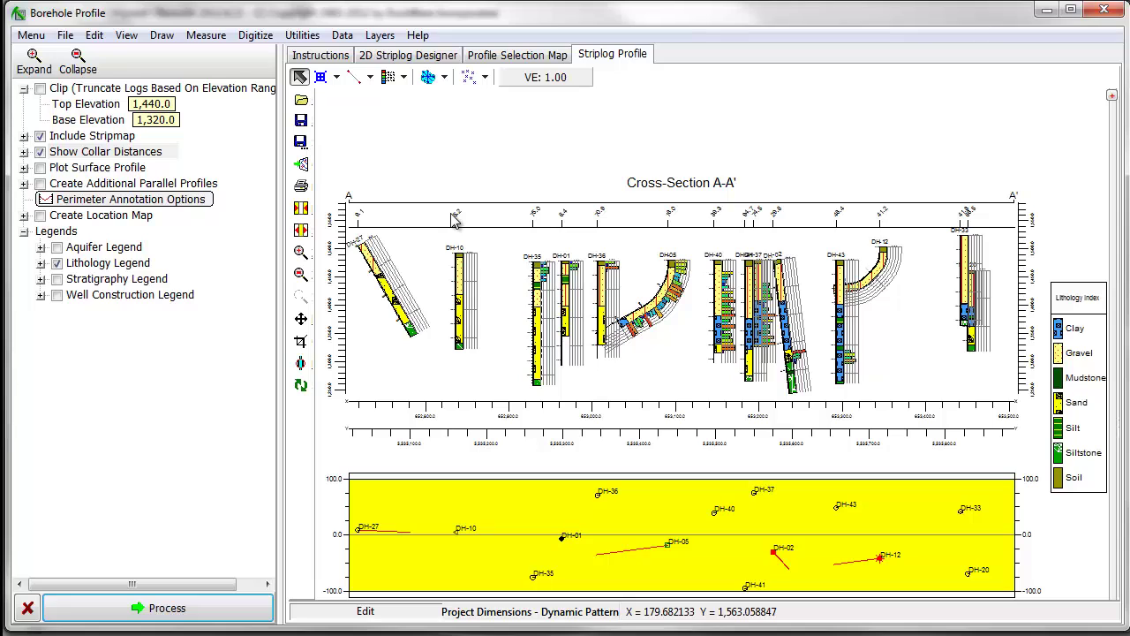
# Remove the stripmap, add the ground surface profile line, and regenerate
pyautogui.click(40, 136)
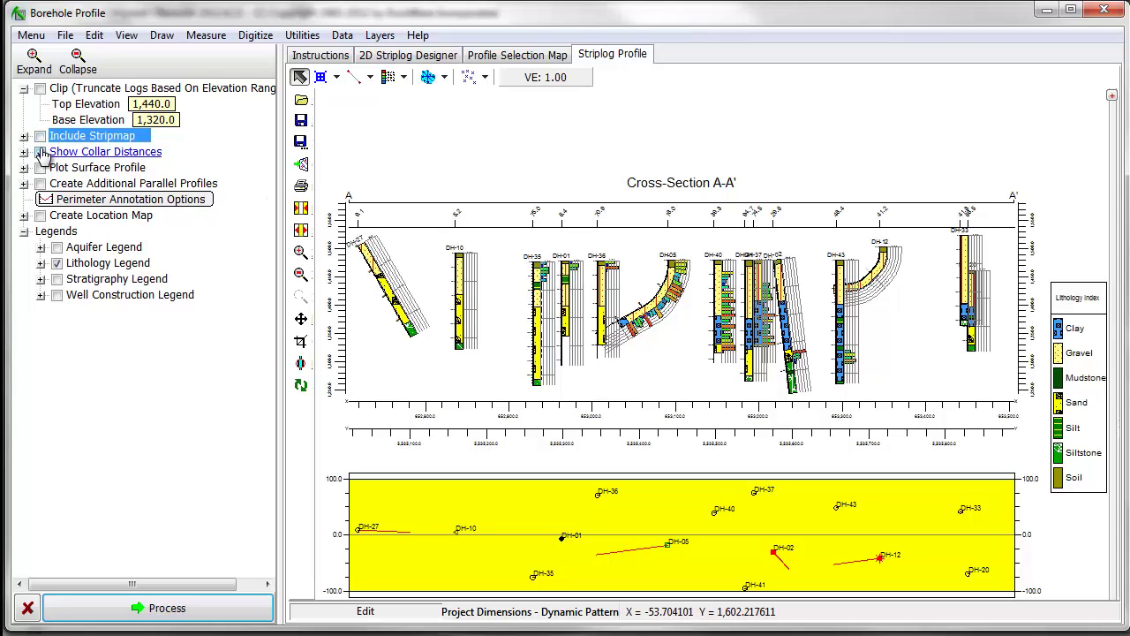
pyautogui.click(40, 151)
pyautogui.click(40, 167)
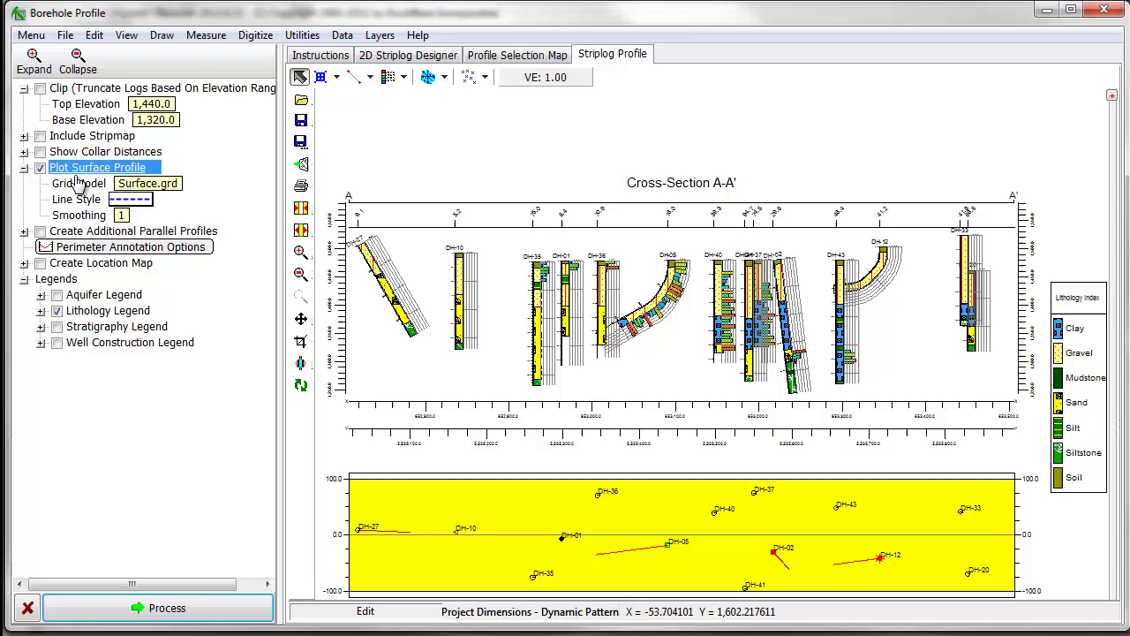
pyautogui.click(123, 608)
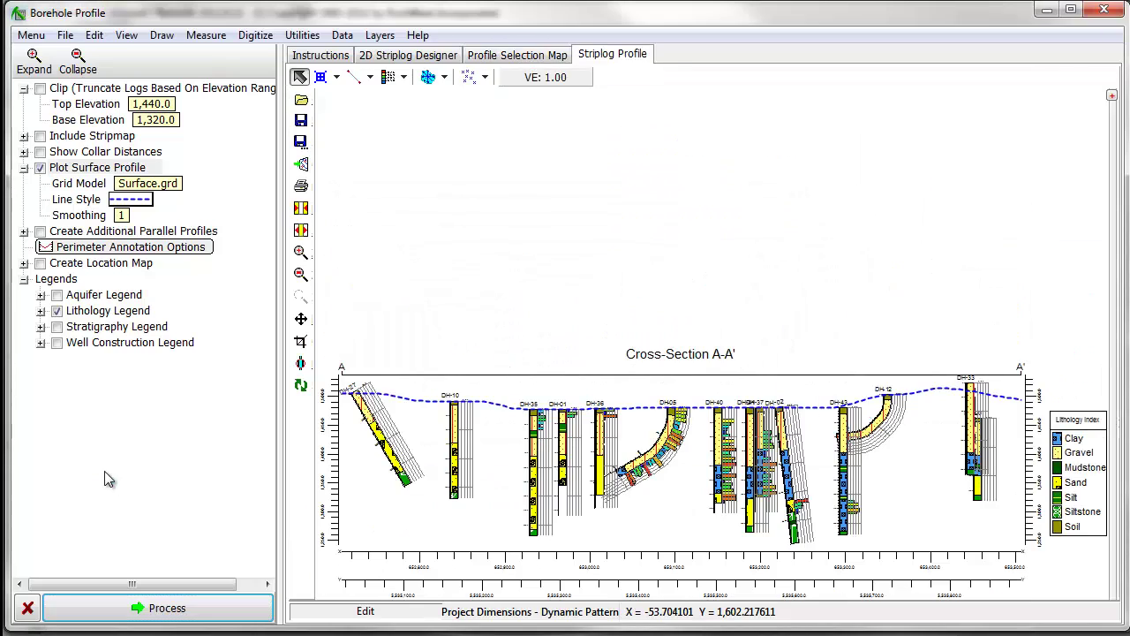
# Turn off the title, endpoint labels, tick marks and top horizontal line, then regenerate
pyautogui.click(130, 249)
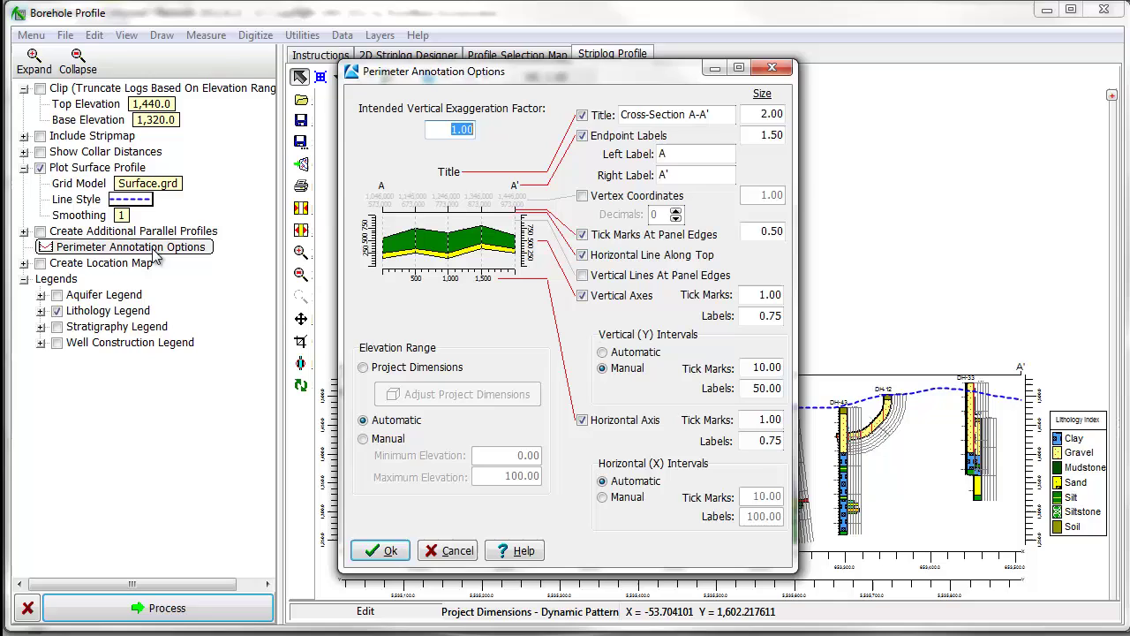
pyautogui.click(583, 116)
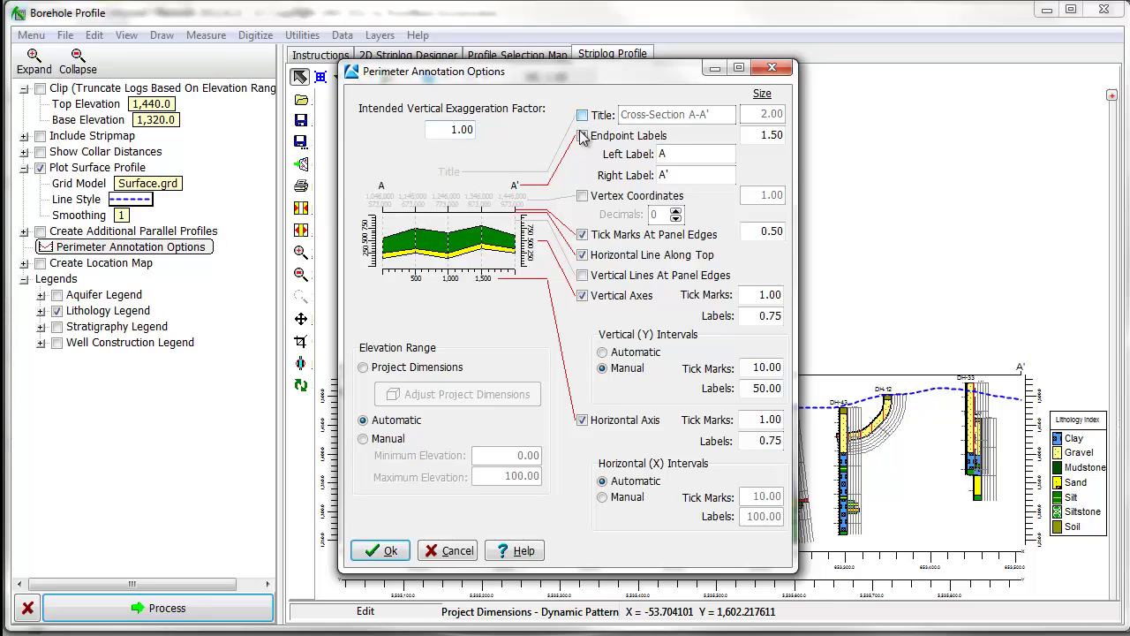
pyautogui.click(582, 136)
pyautogui.click(582, 234)
pyautogui.click(583, 256)
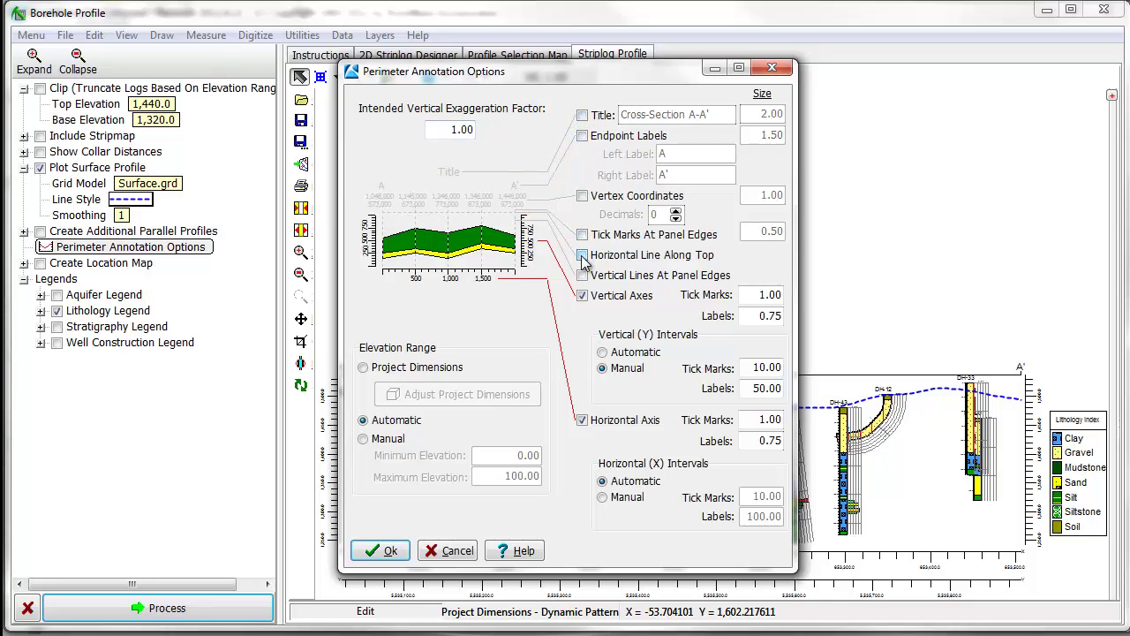
pyautogui.click(380, 550)
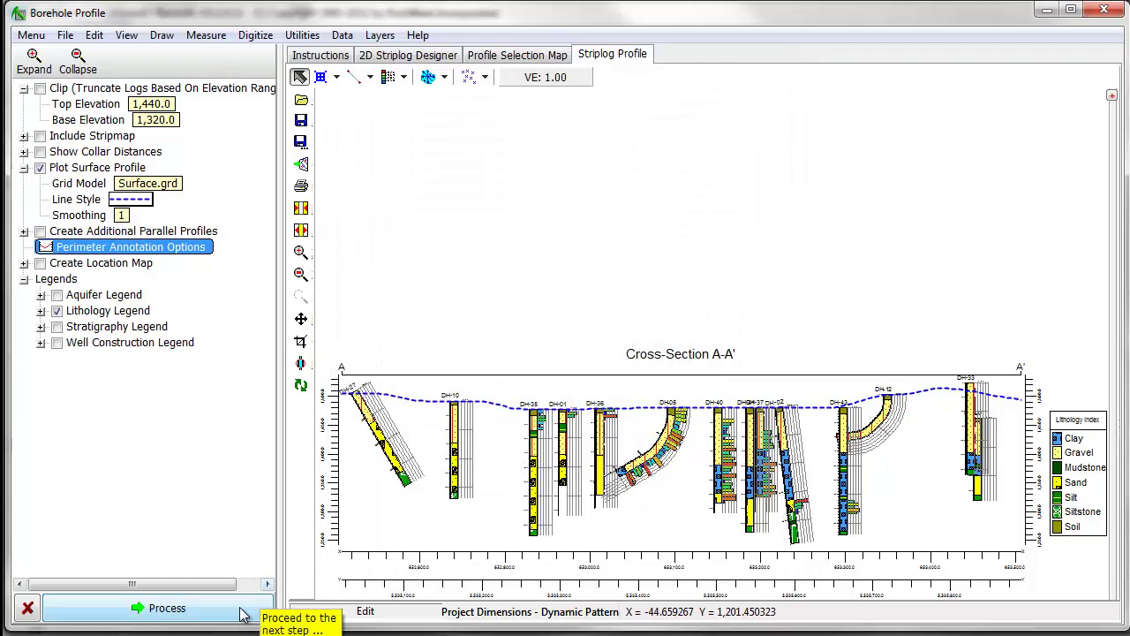
pyautogui.click(240, 607)
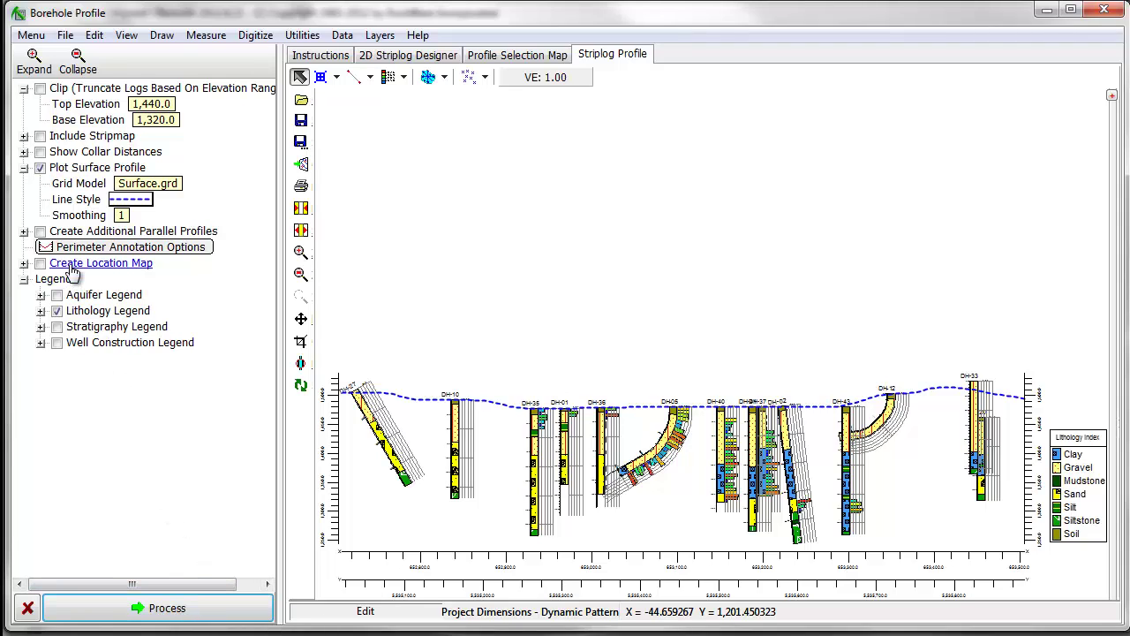
# Enable additional parallel profiles and redraw the profile line northward from near DH-27
pyautogui.click(40, 232)
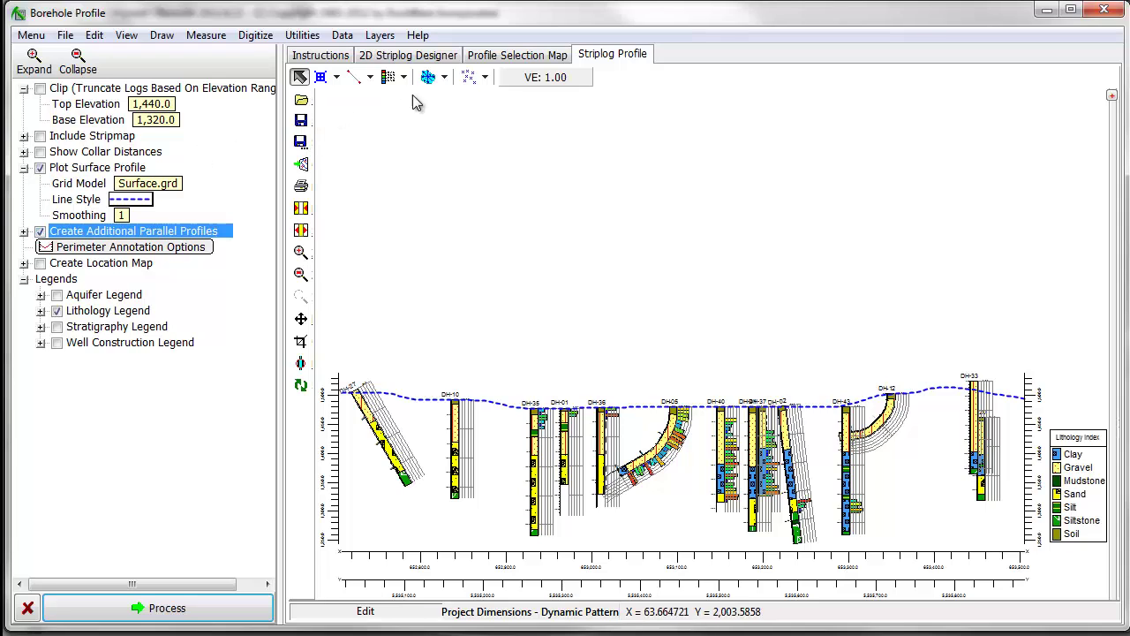
pyautogui.click(510, 54)
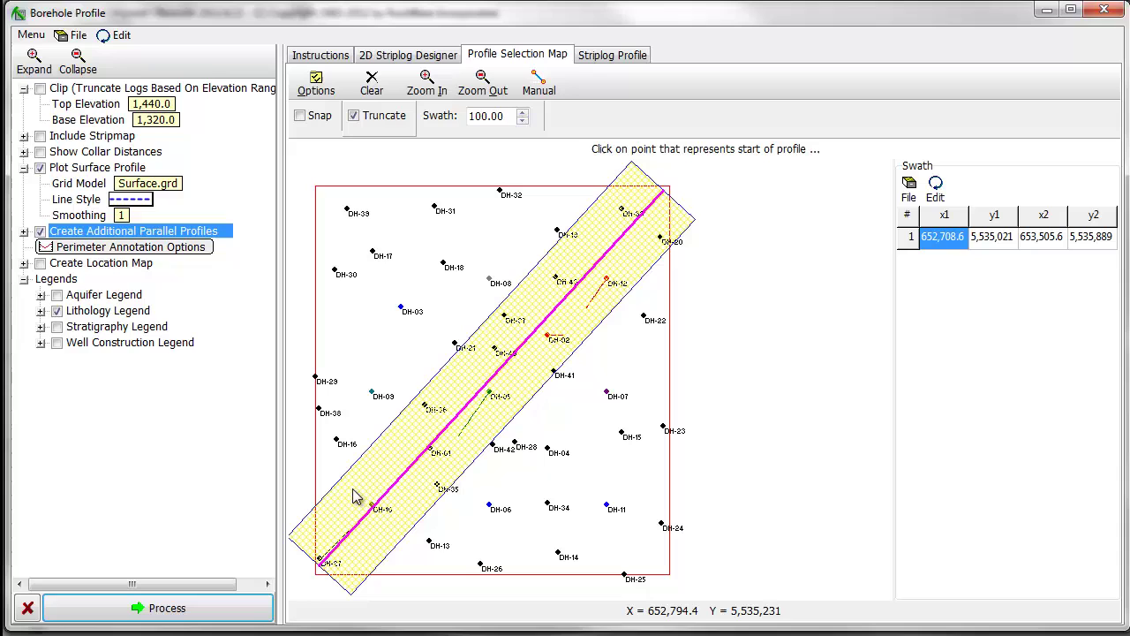
pyautogui.click(324, 568)
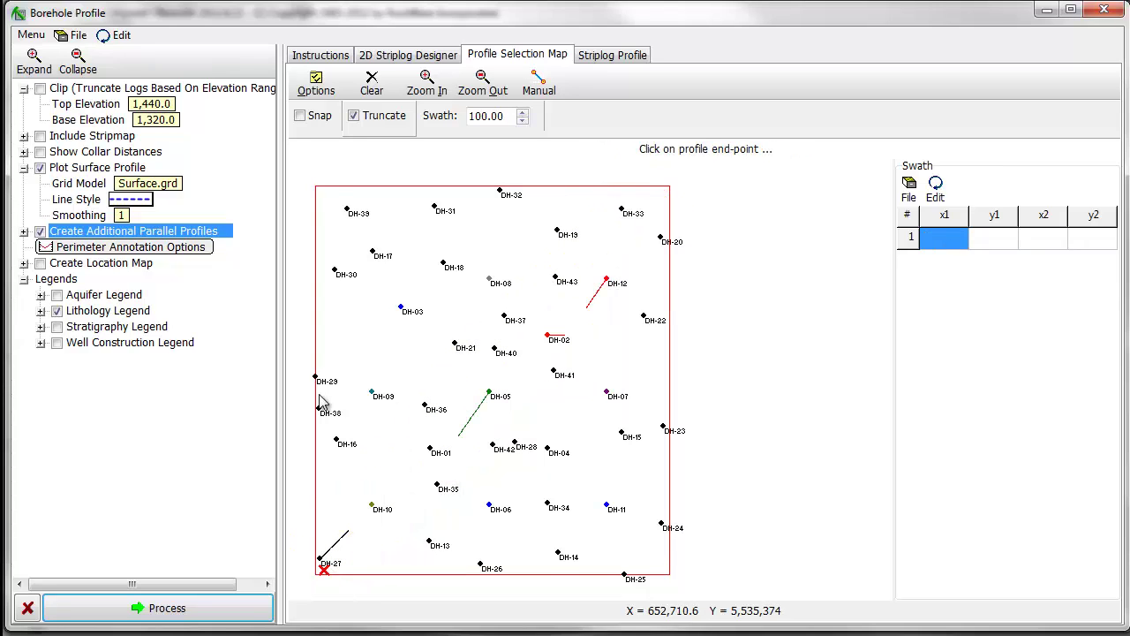
pyautogui.click(329, 199)
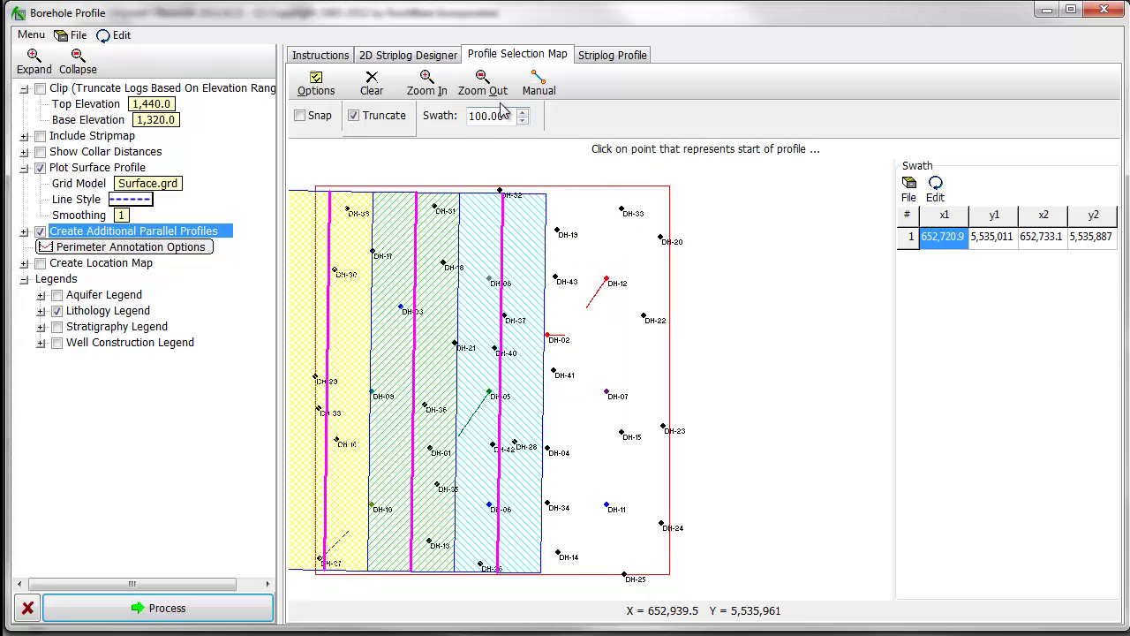
# Set swath to 75 and generate the parallel profiles with a profile location map
pyautogui.moveTo(506, 115); pyautogui.dragTo(459, 118)
pyautogui.write('75')
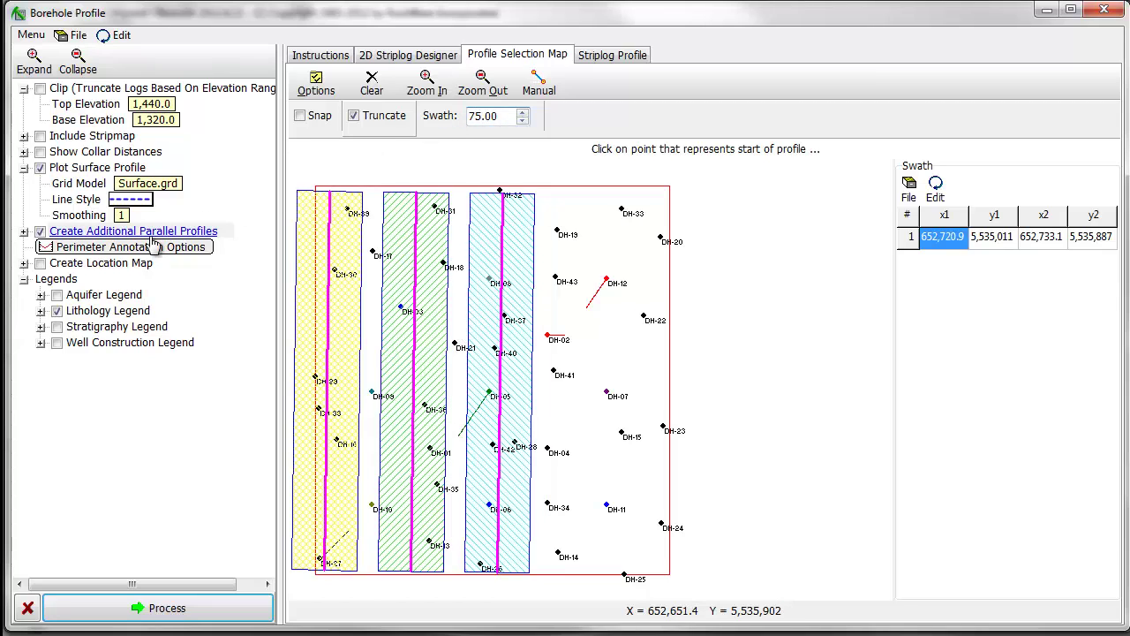
pyautogui.click(39, 263)
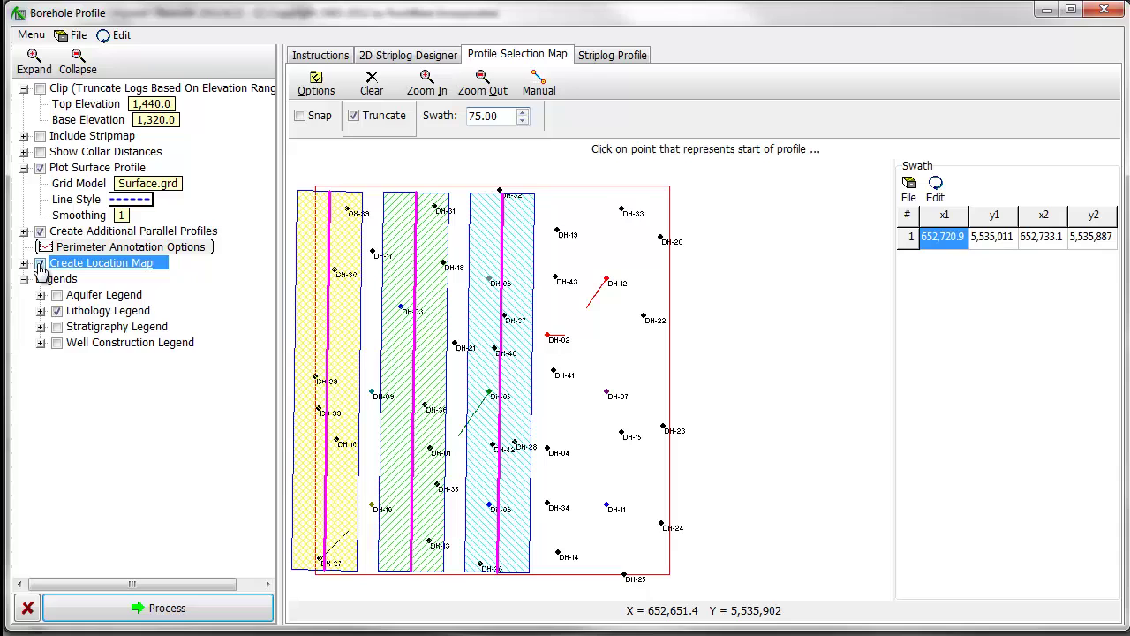
pyautogui.click(130, 607)
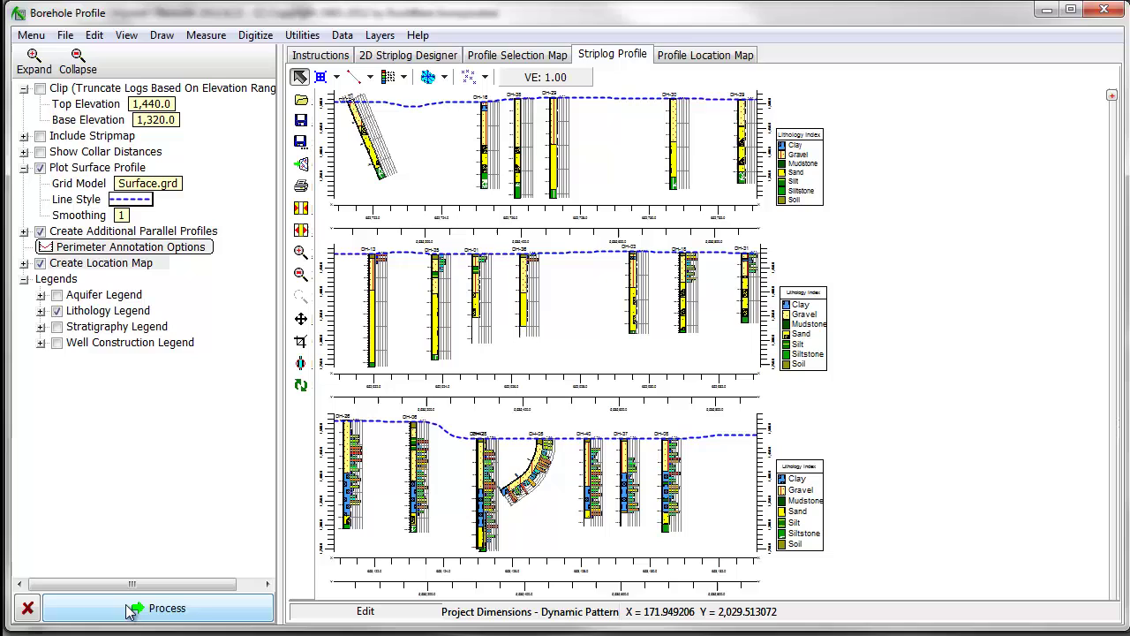
pyautogui.click(703, 57)
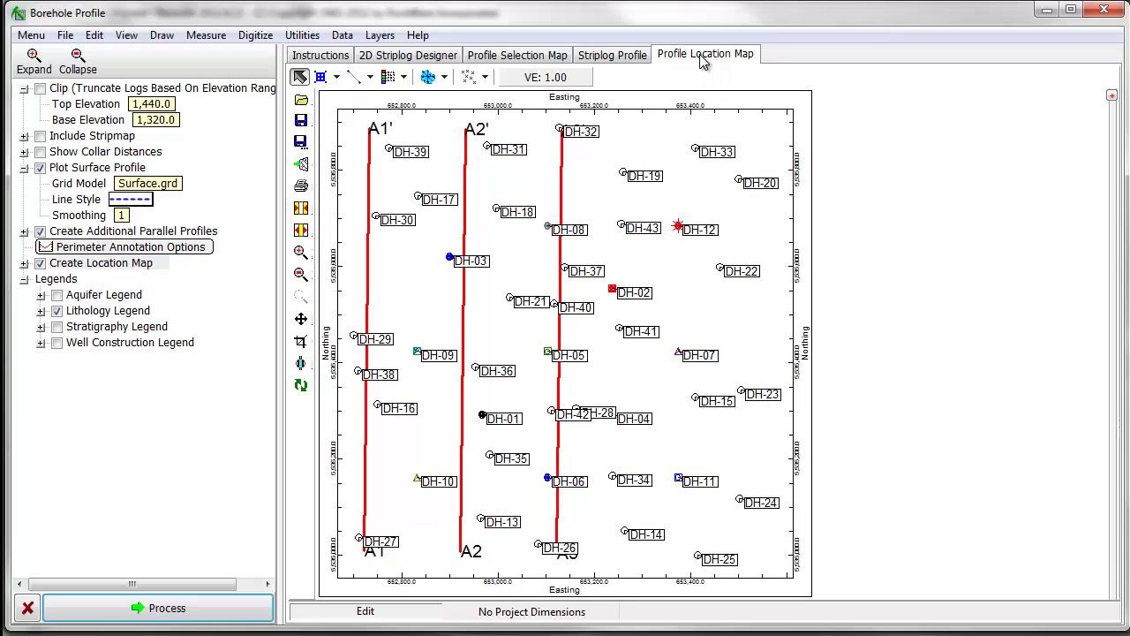
pyautogui.click(632, 56)
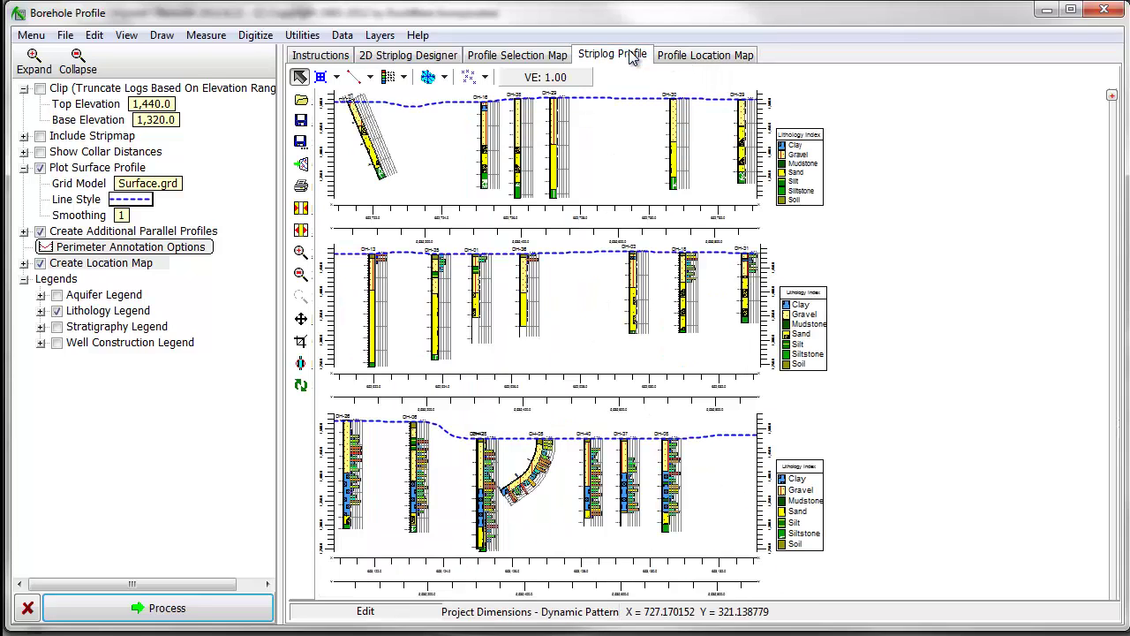